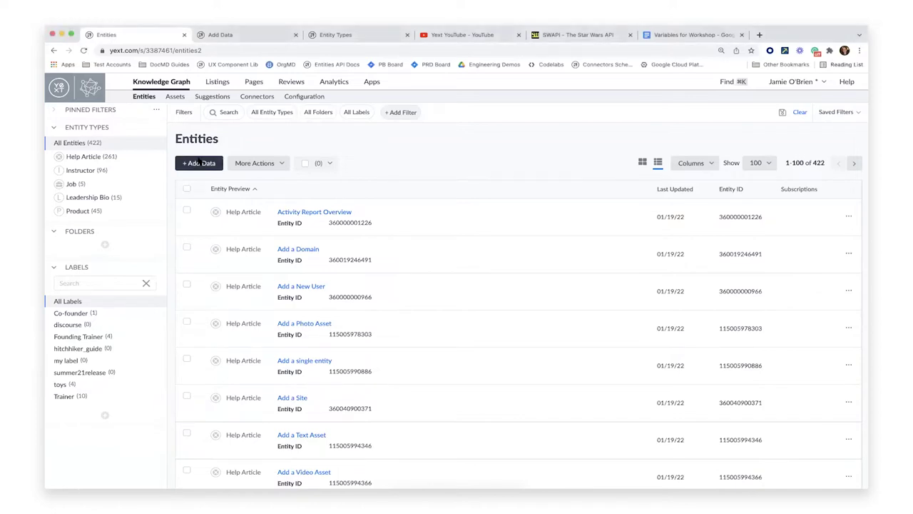
Start building a new connector with YouTube as the source, then bring up the Yext YouTube channel page
click(200, 162)
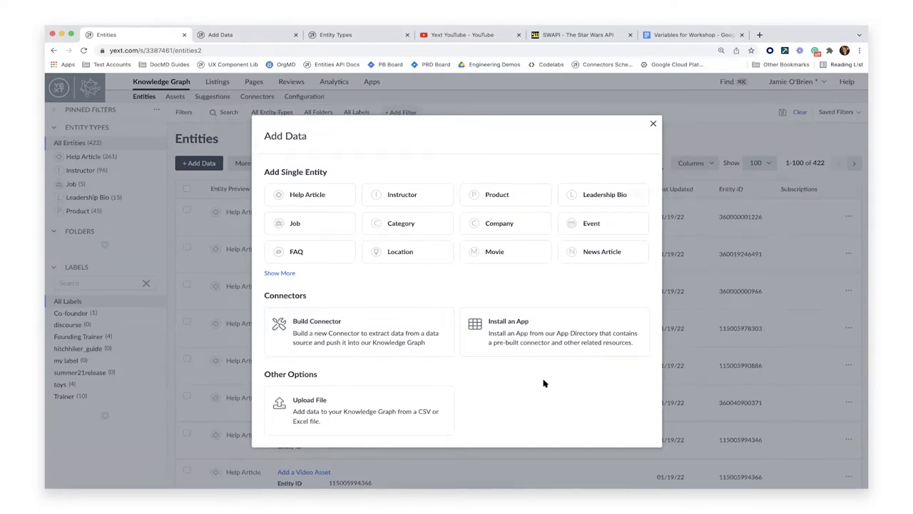
click(354, 338)
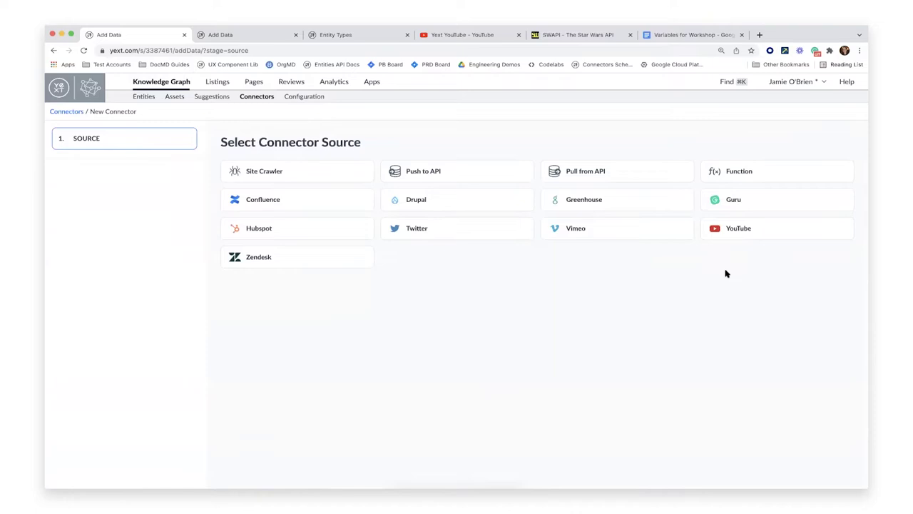
click(755, 232)
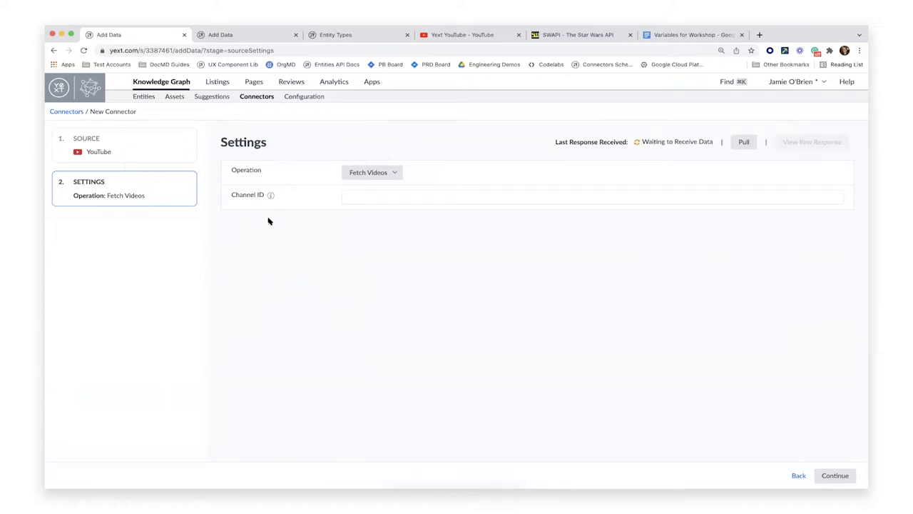
click(468, 37)
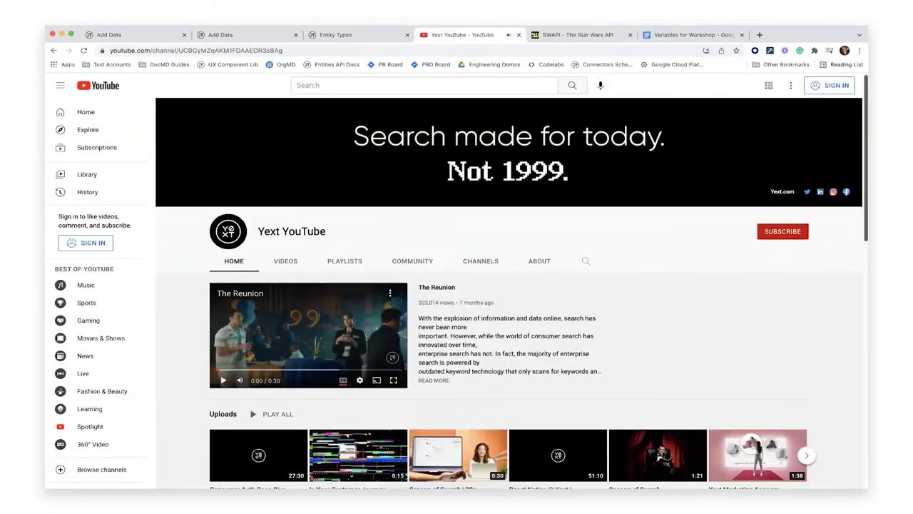
Copy the channel ID from the Yext YouTube page address into the connector's Channel ID field
click(182, 50)
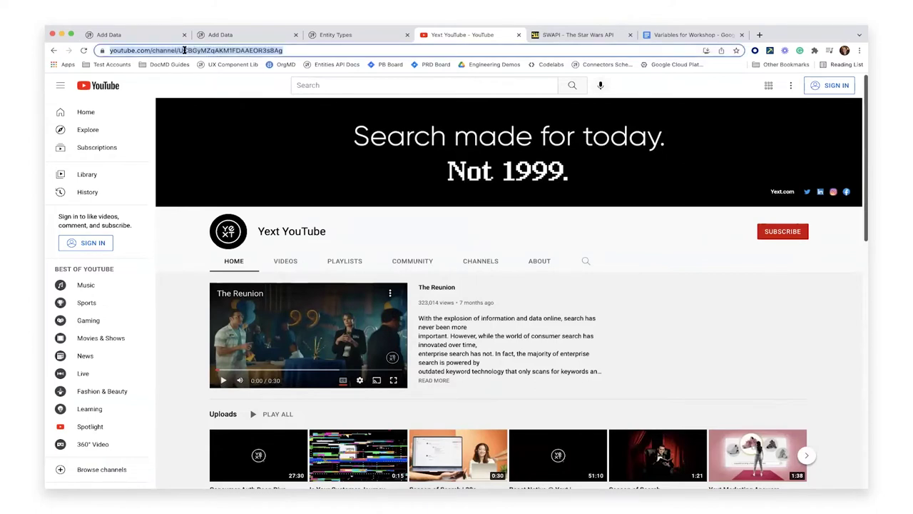
double_click(221, 50)
key(super+c)
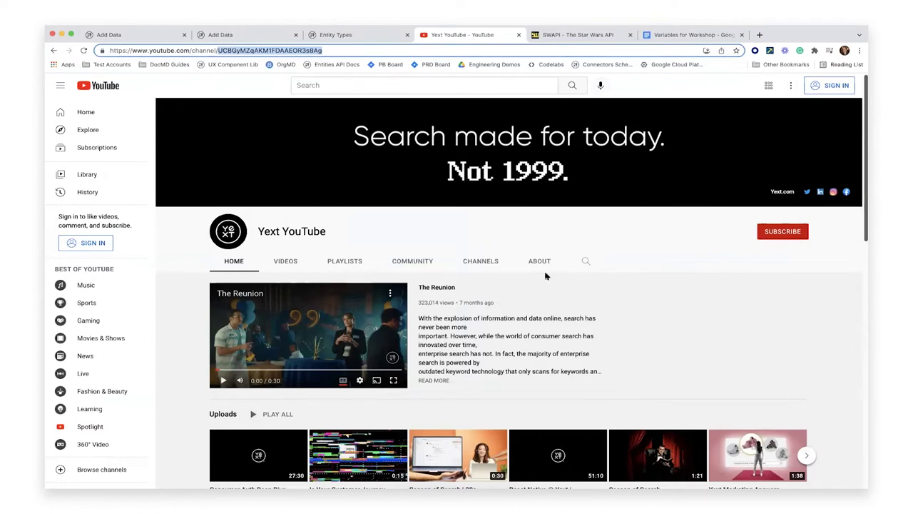
click(150, 35)
click(360, 201)
key(super+v)
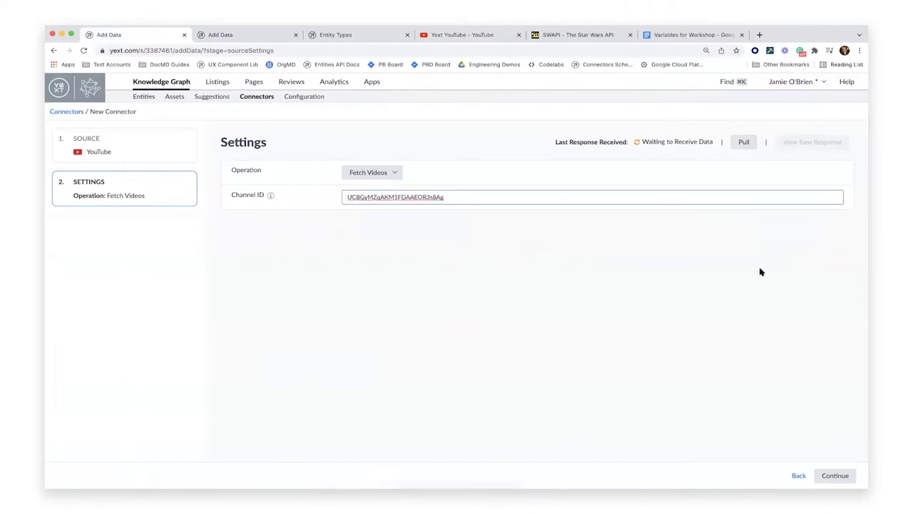
Pull sample video data from the channel, review the raw JSON response, and continue to selectors
click(742, 142)
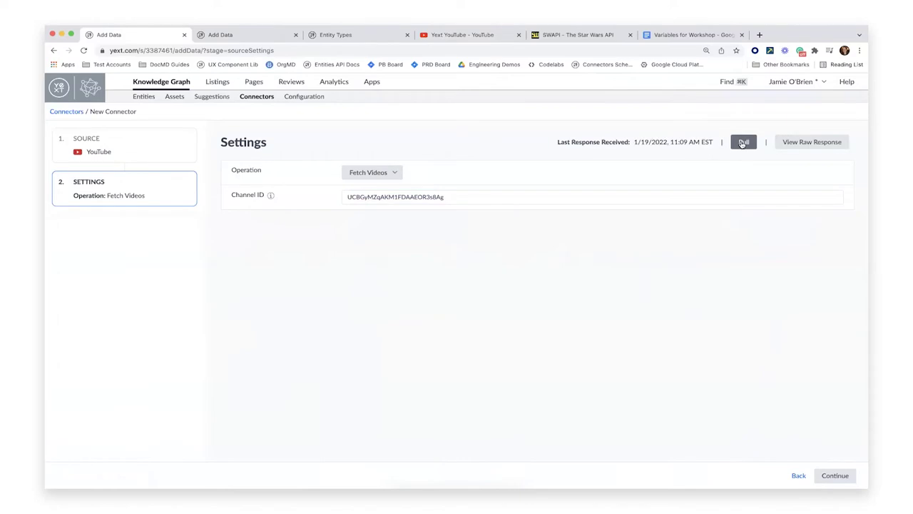
click(811, 142)
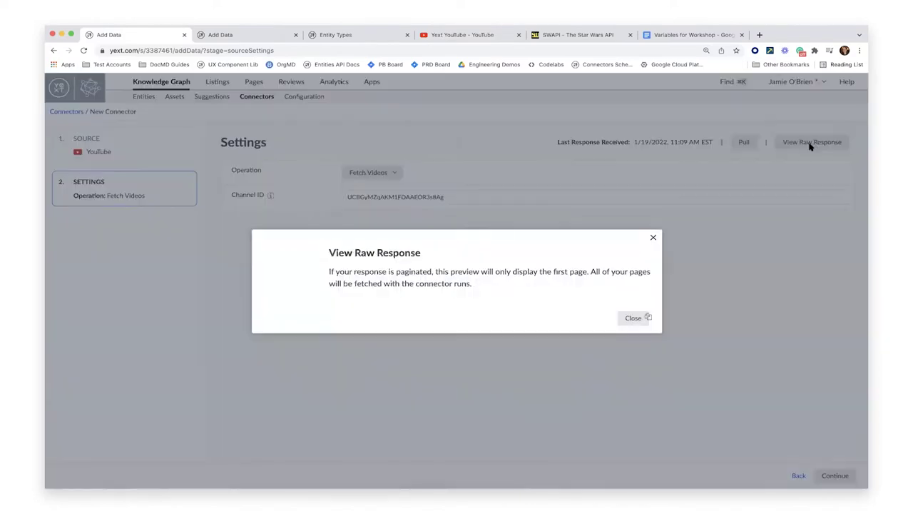
scroll(485, 222, down, 1)
scroll(485, 222, down, 5)
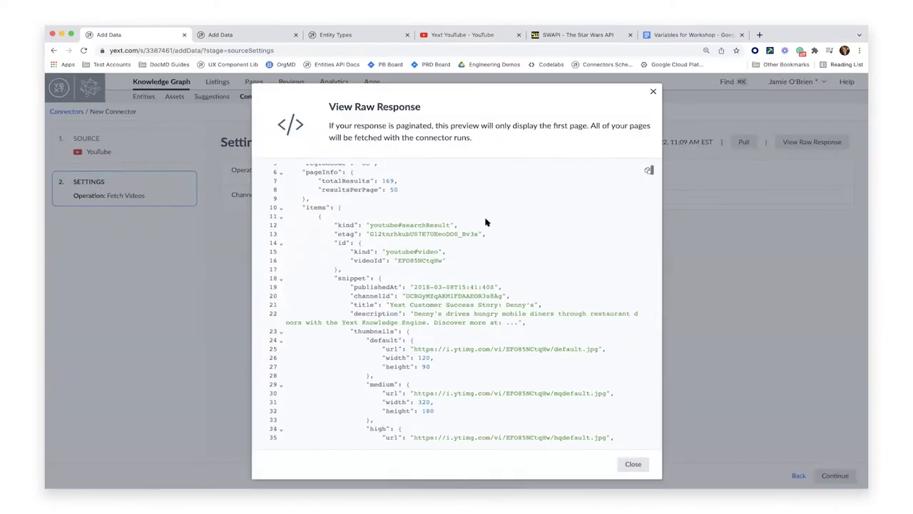
scroll(485, 222, up, 2)
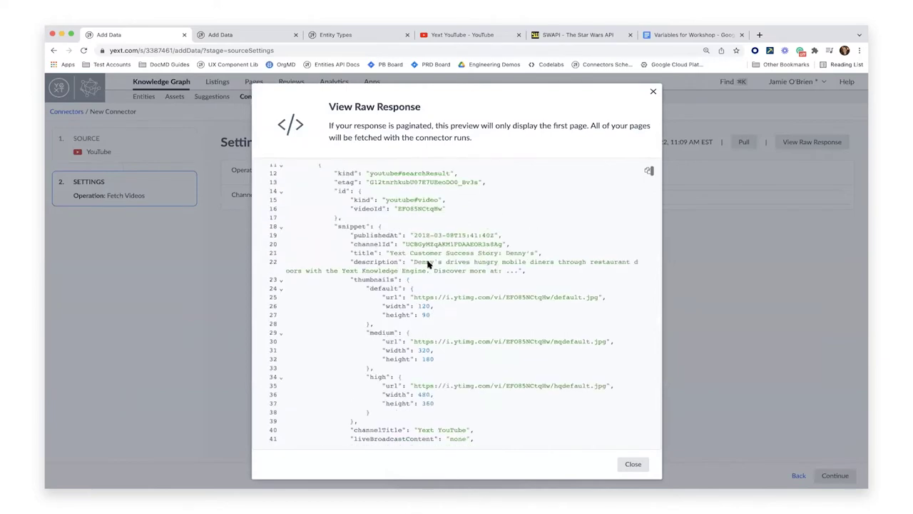
scroll(428, 262, up, 1)
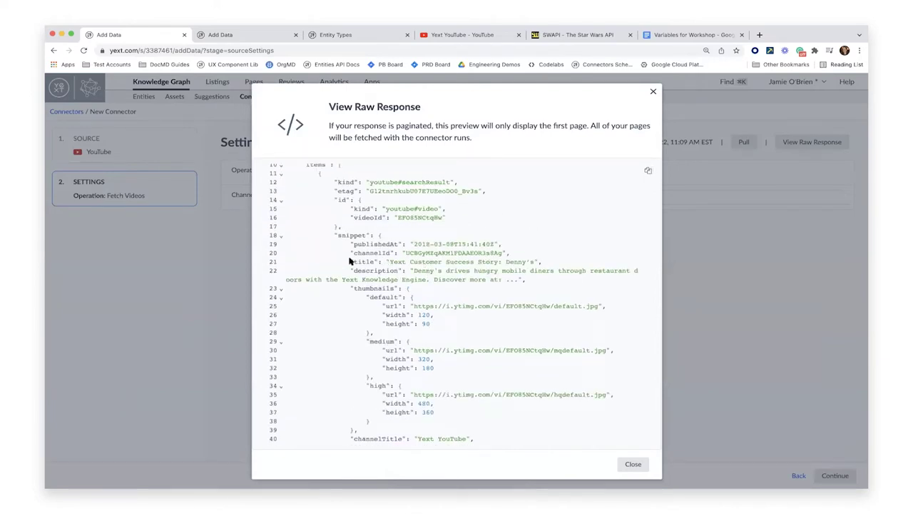
click(653, 92)
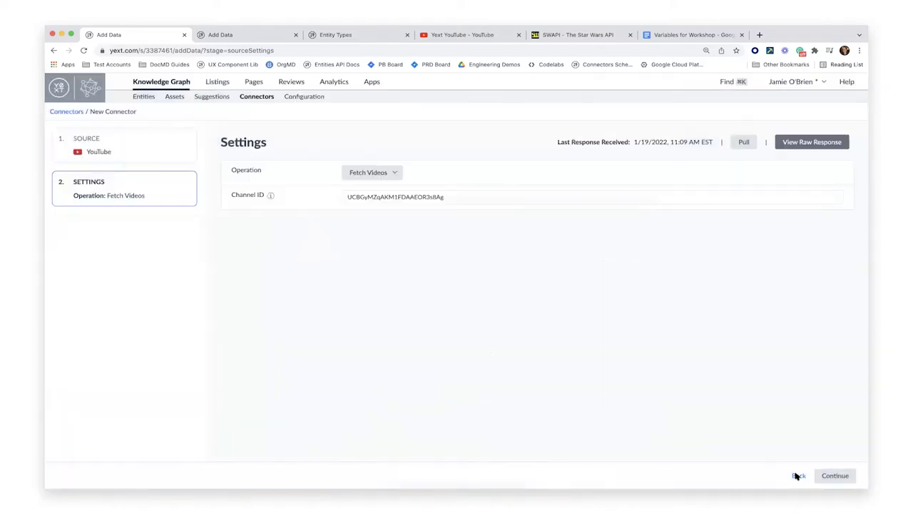
click(836, 477)
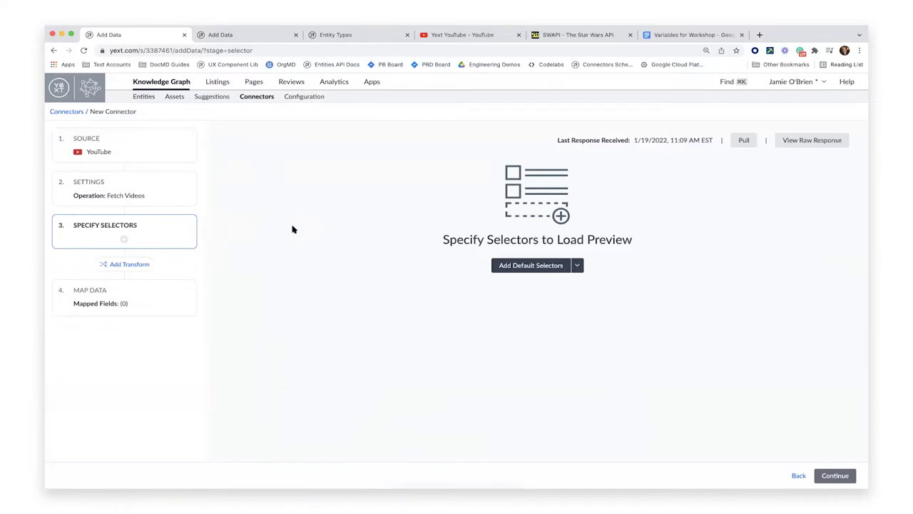
Re-check the raw JSON response of the pulled channel videos
click(823, 139)
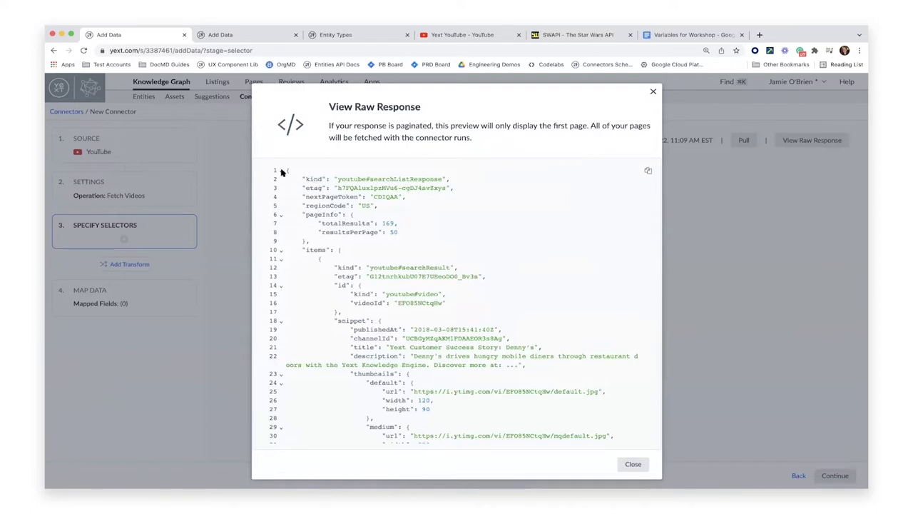
scroll(309, 224, down, 1)
scroll(314, 233, down, 6)
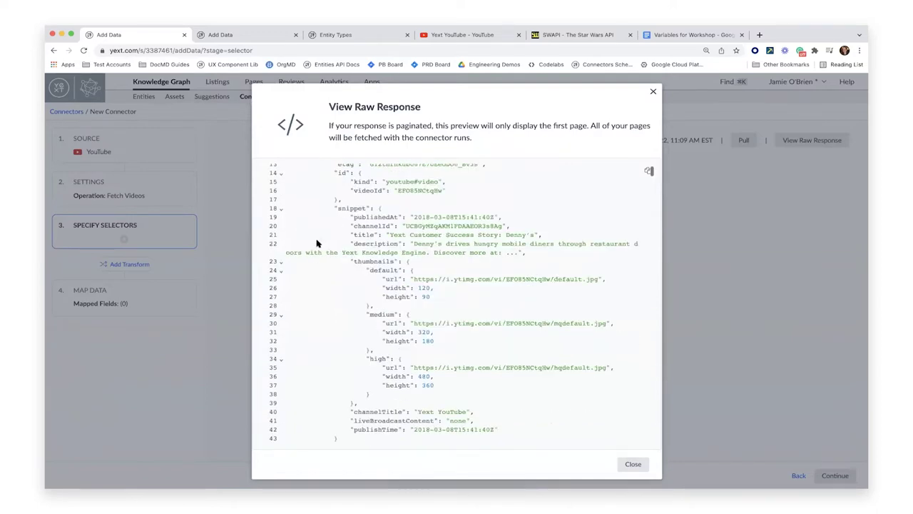
scroll(352, 190, up, 2)
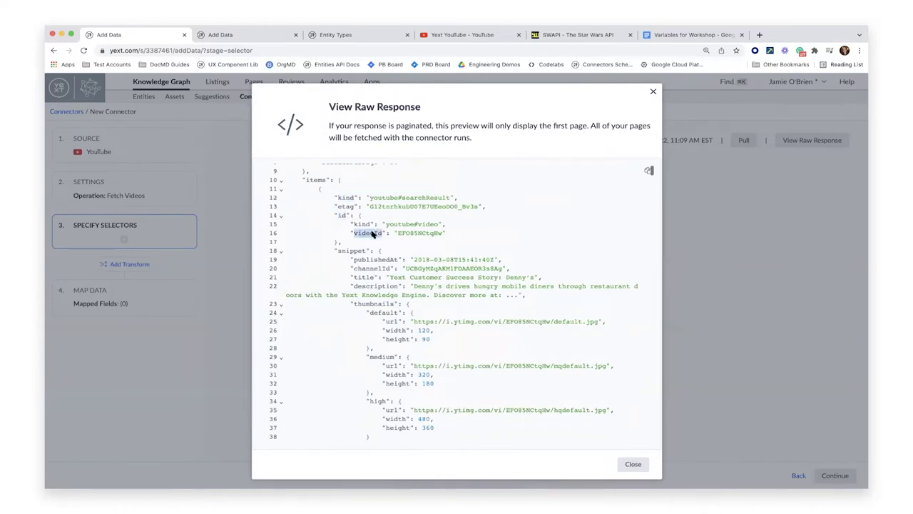
click(653, 93)
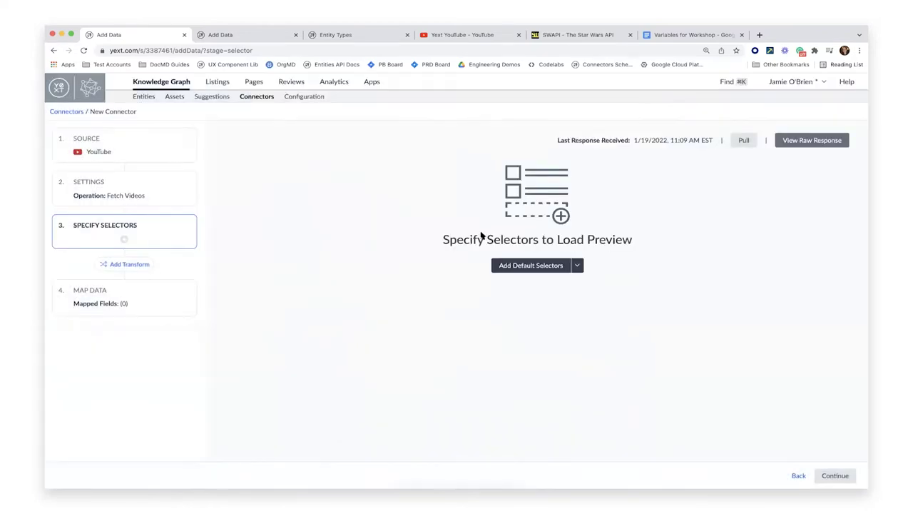
Add the default selectors, browse the video preview table, and begin a new transform
click(507, 266)
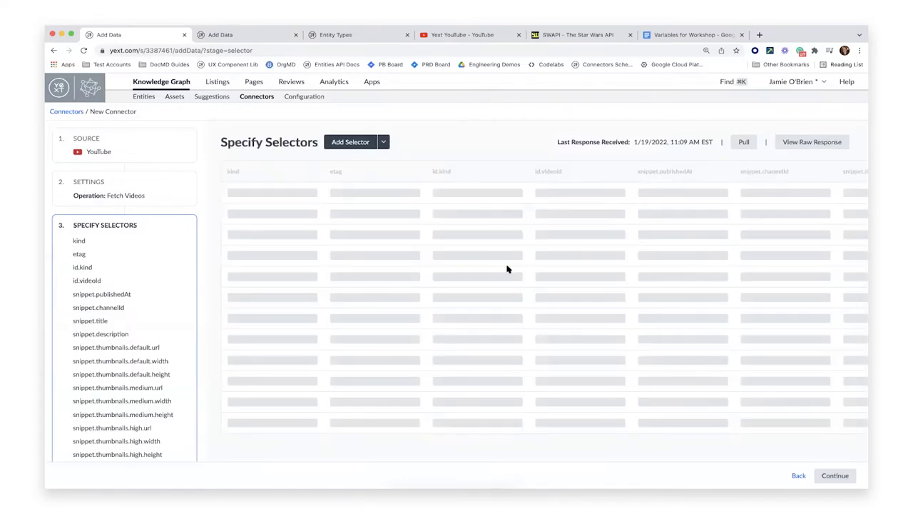
scroll(507, 269, right, 10)
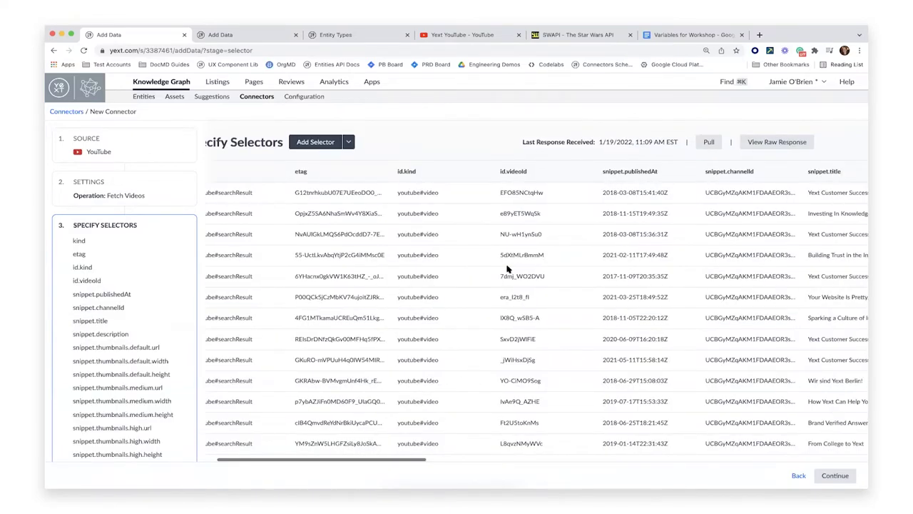
scroll(507, 269, right, 15)
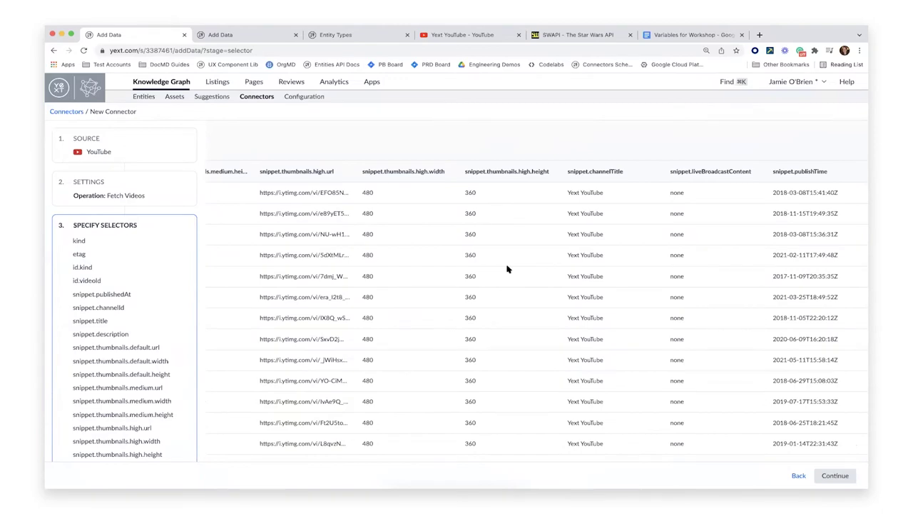
scroll(507, 269, left, 20)
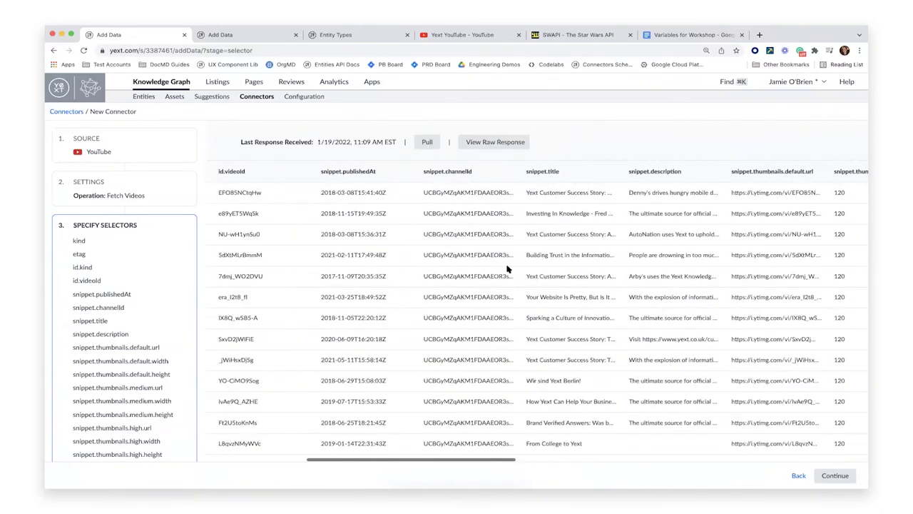
scroll(508, 269, left, 3)
scroll(507, 269, down, 3)
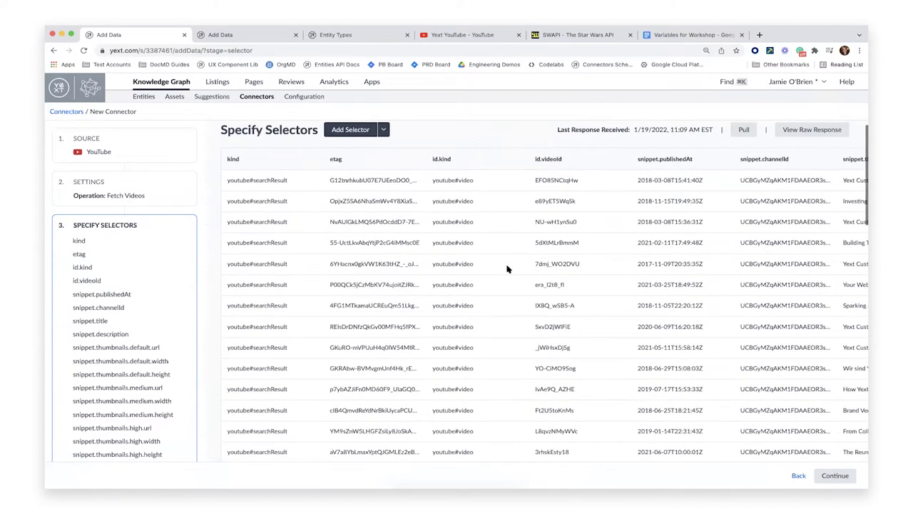
scroll(504, 268, right, 4)
scroll(503, 269, right, 10)
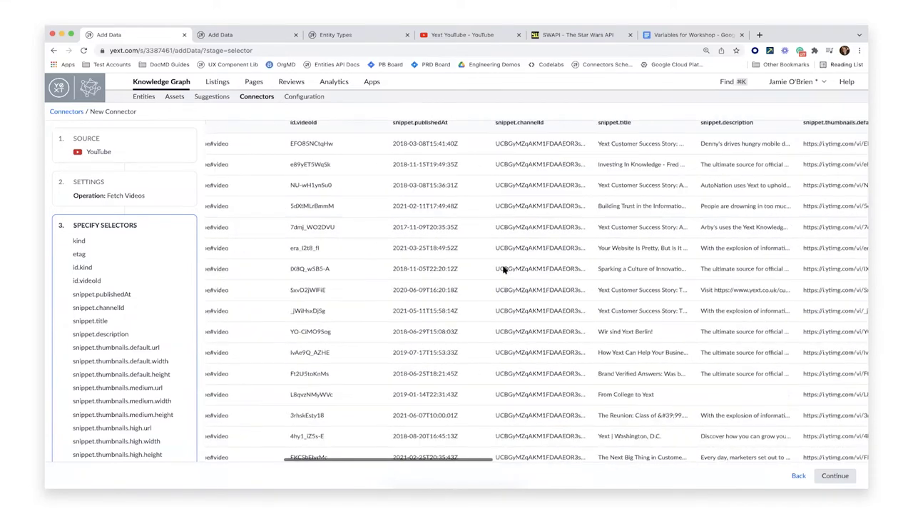
scroll(560, 266, up, 2)
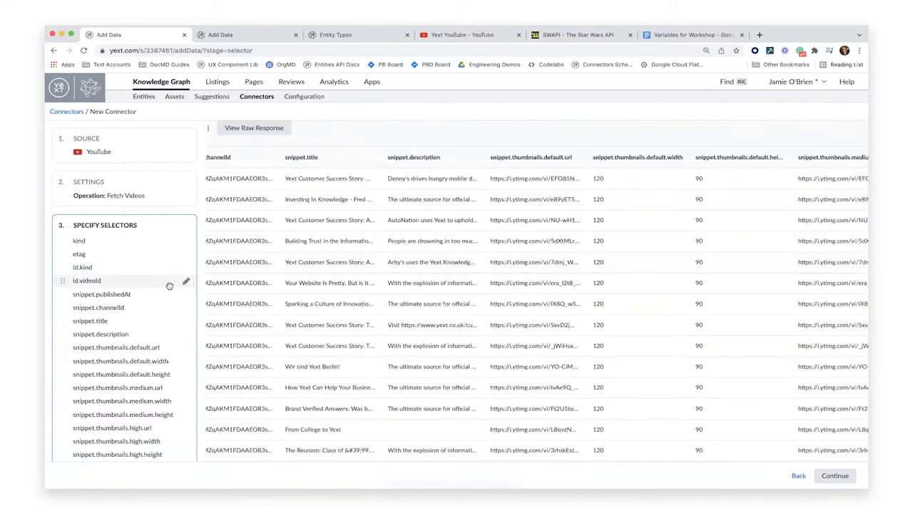
scroll(169, 286, down, 5)
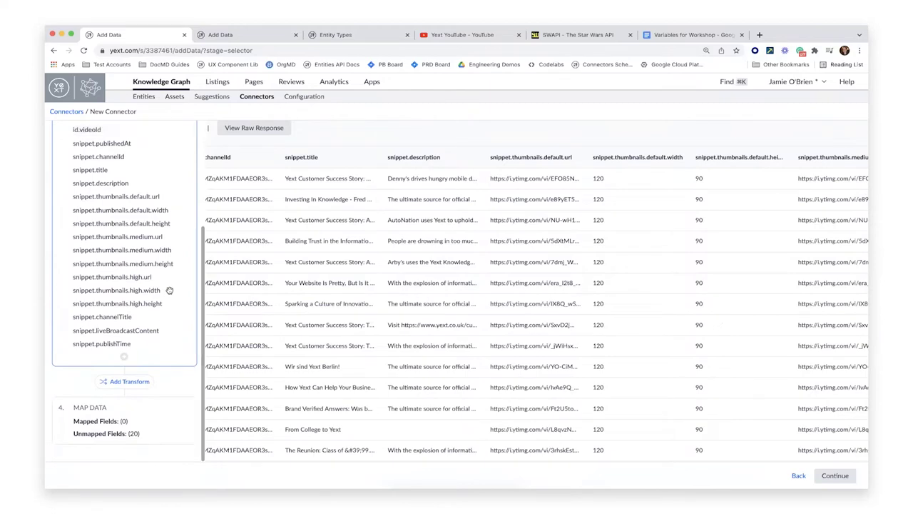
scroll(410, 363, left, 10)
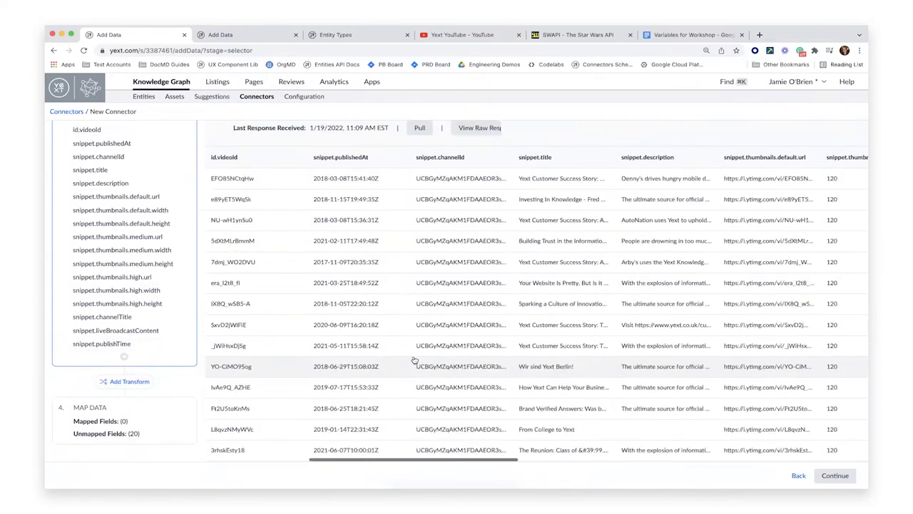
scroll(492, 331, left, 3)
scroll(492, 331, right, 10)
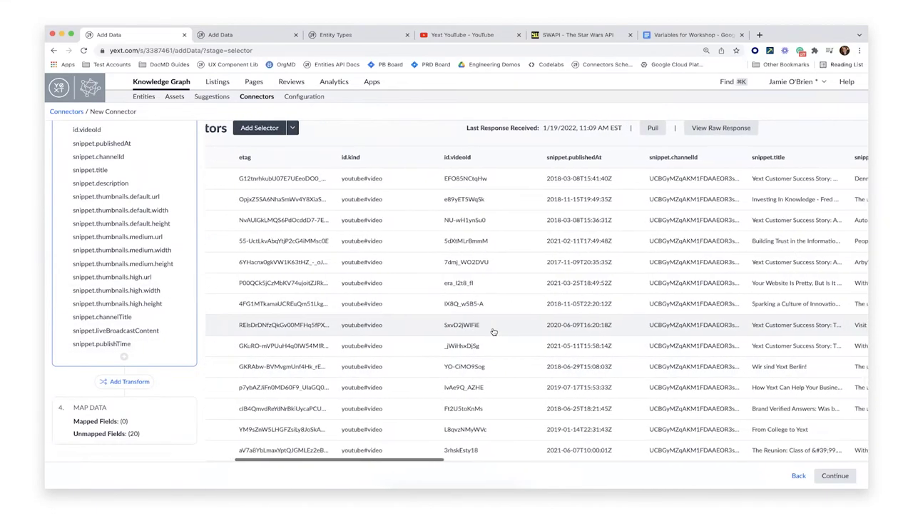
scroll(492, 331, right, 8)
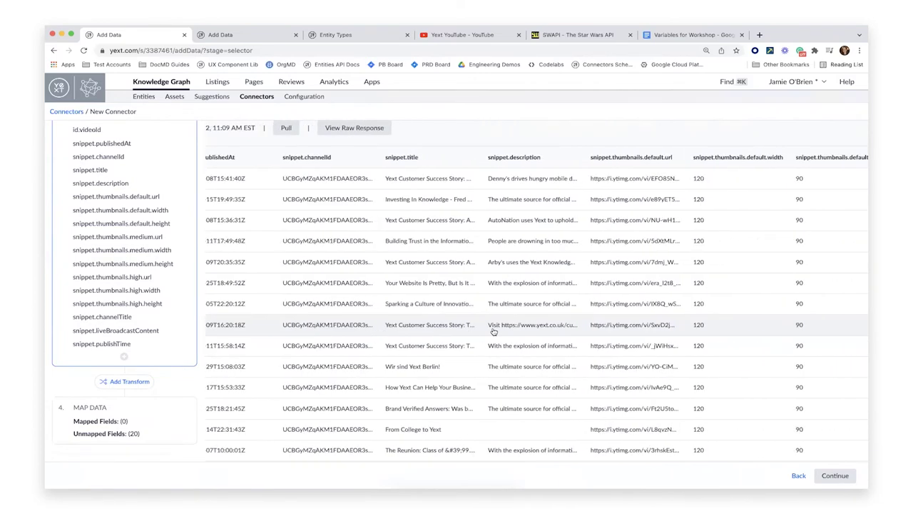
scroll(493, 330, right, 8)
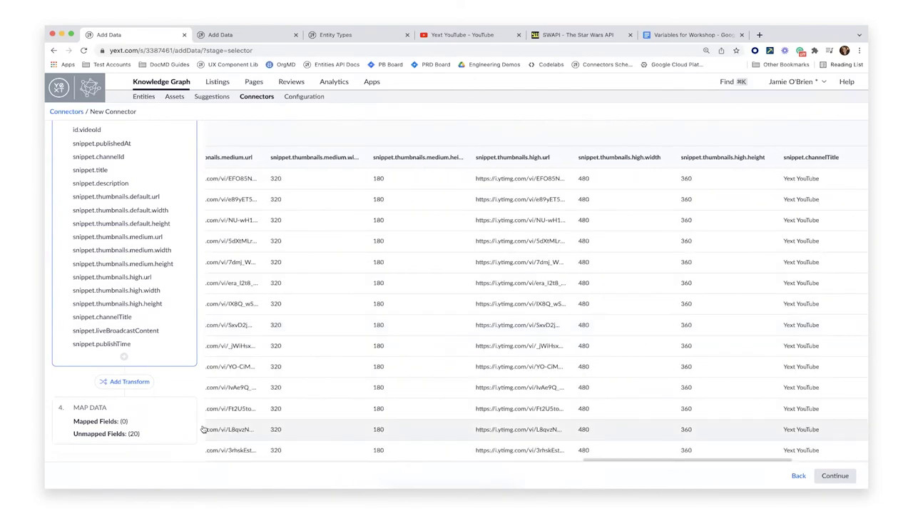
click(143, 385)
click(168, 332)
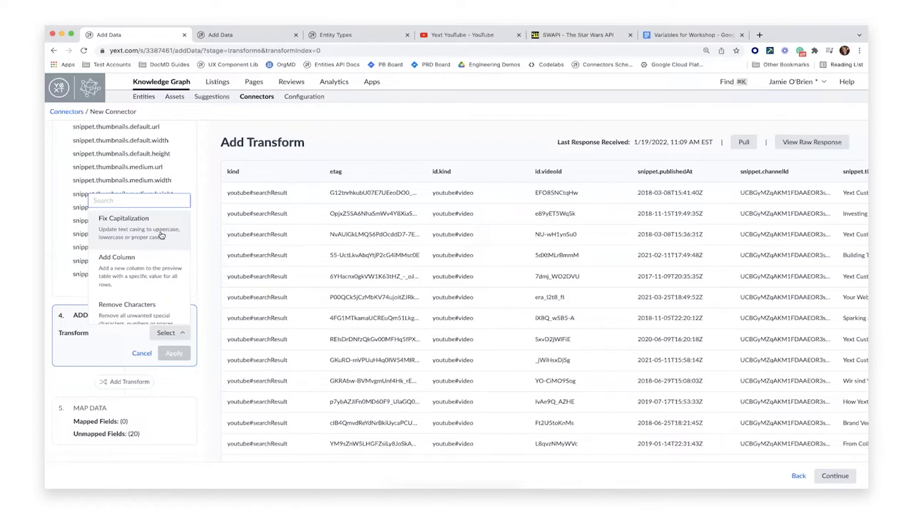
Apply an Add Column transform creating a Label column with value youtubeVideo
scroll(160, 236, down, 1)
scroll(158, 264, down, 1)
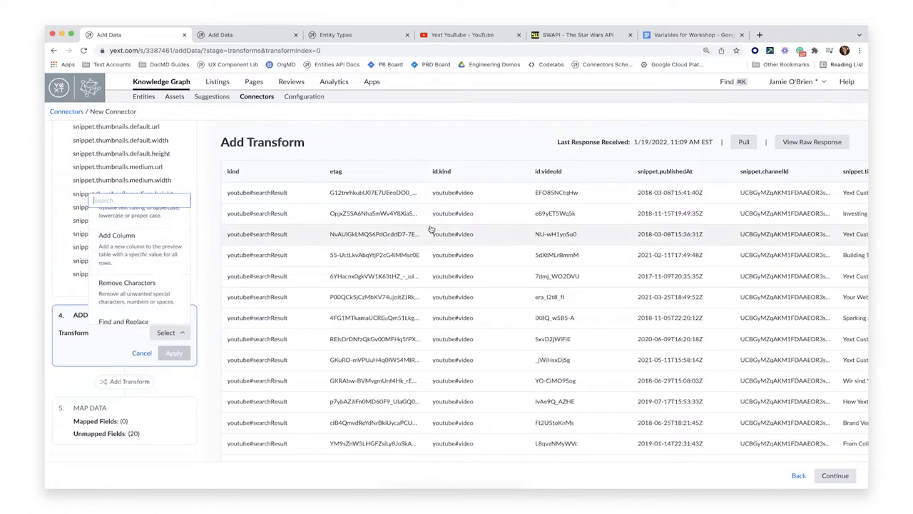
click(121, 239)
click(114, 366)
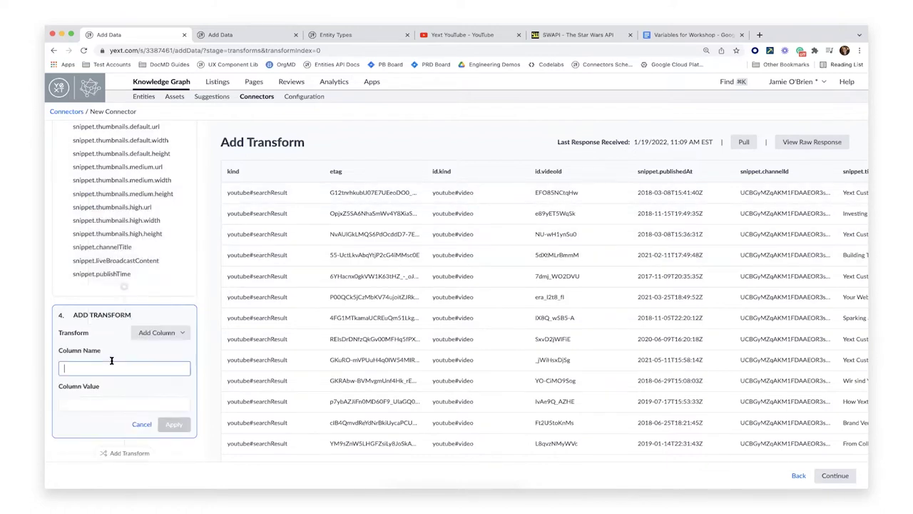
text(Label)
text(youtubeVideo)
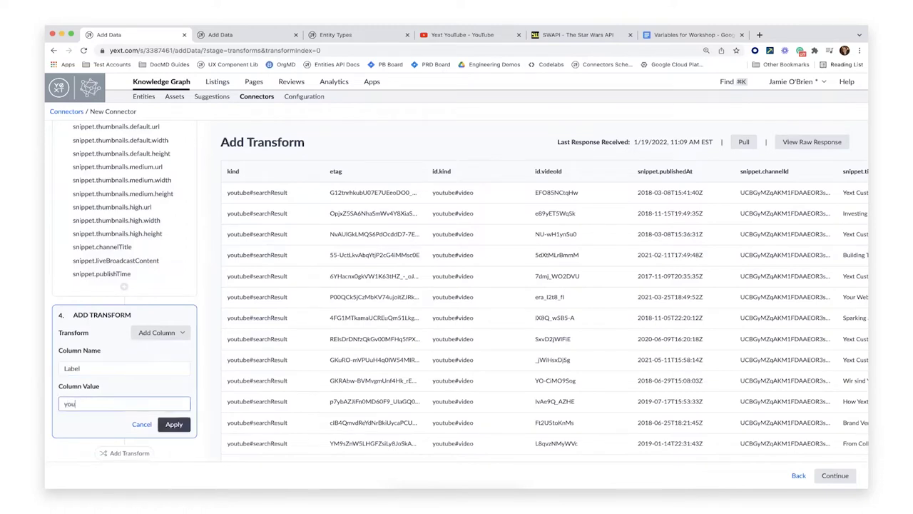
click(174, 424)
scroll(459, 256, right, 10)
scroll(459, 256, right, 10)
scroll(597, 296, left, 3)
scroll(597, 296, left, 10)
click(114, 380)
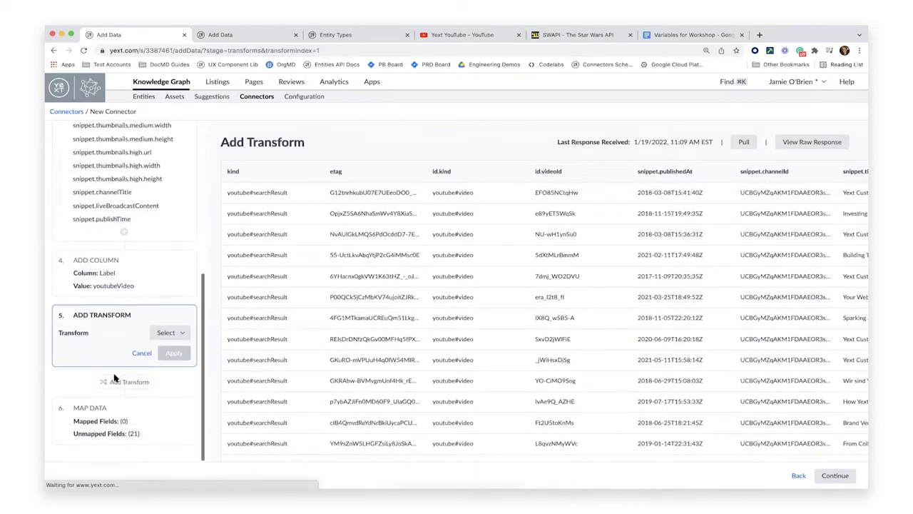
Cancel the extra empty transform step without choosing a transform type
click(172, 332)
scroll(143, 381, down, 3)
scroll(148, 379, up, 3)
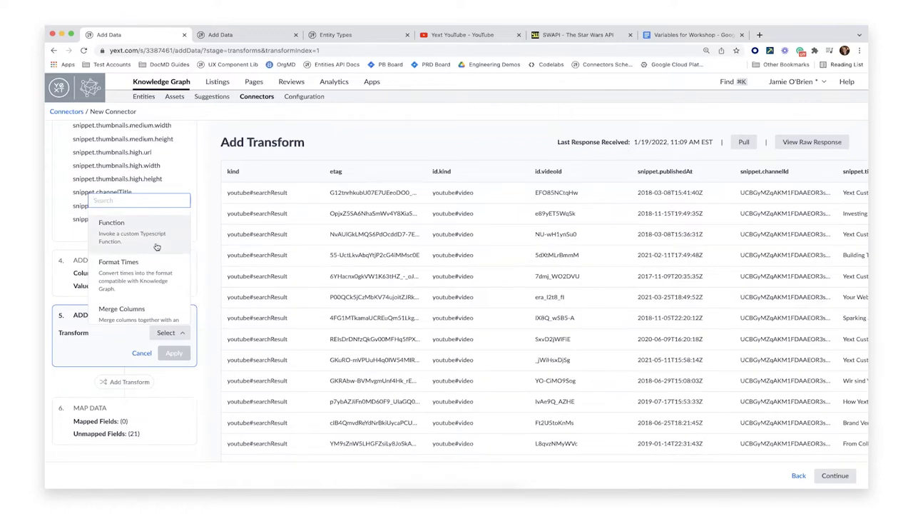
scroll(157, 247, up, 4)
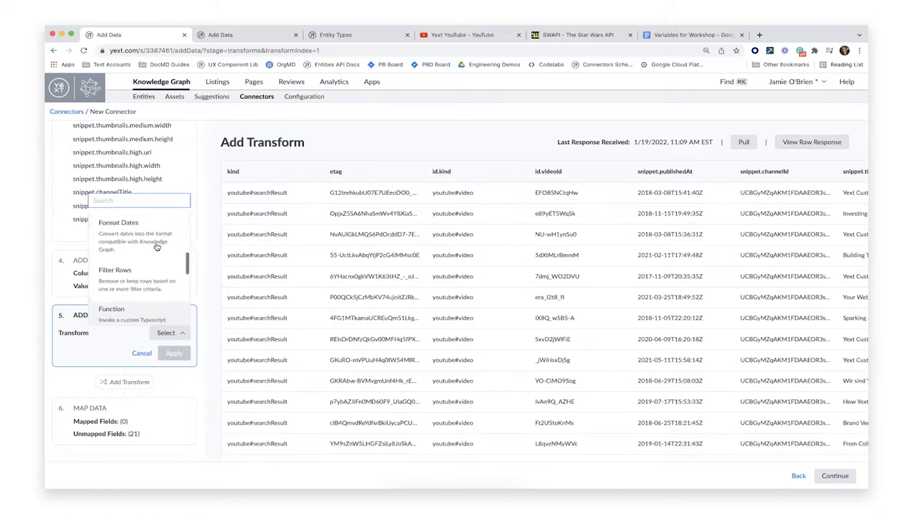
click(149, 339)
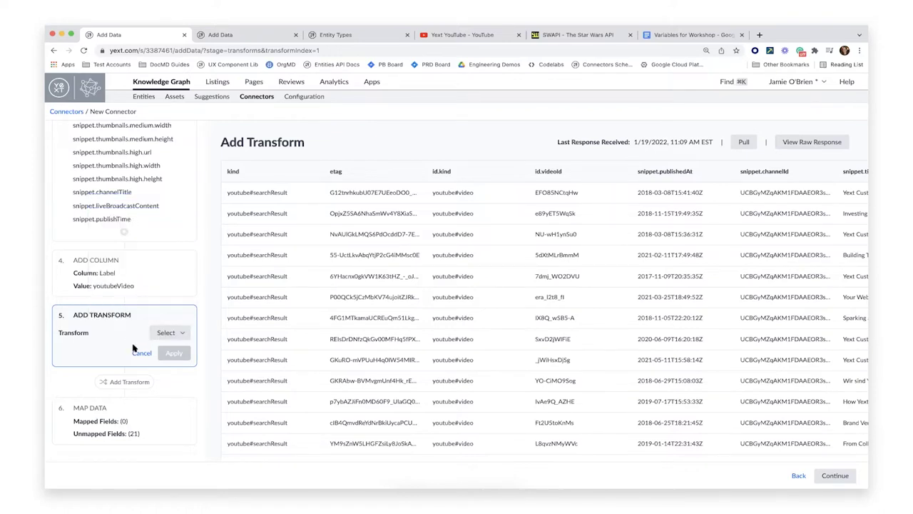
click(141, 352)
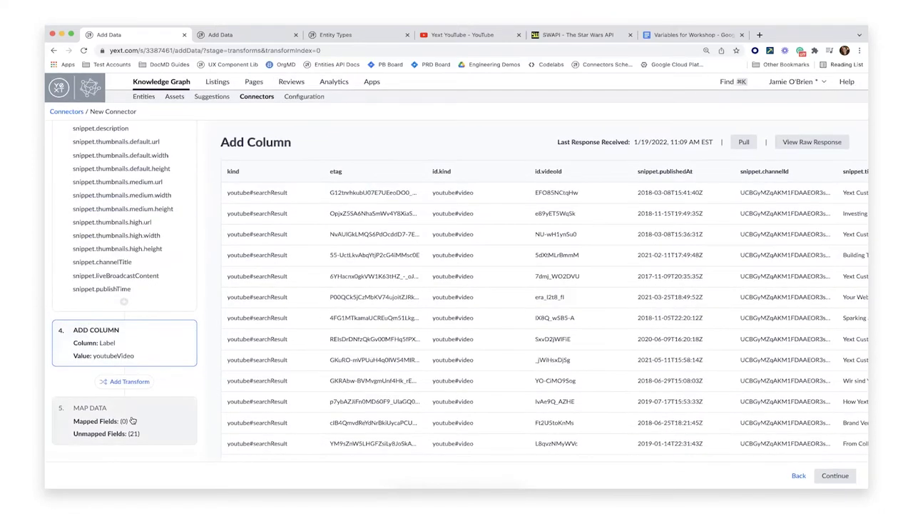
scroll(132, 407, up, 5)
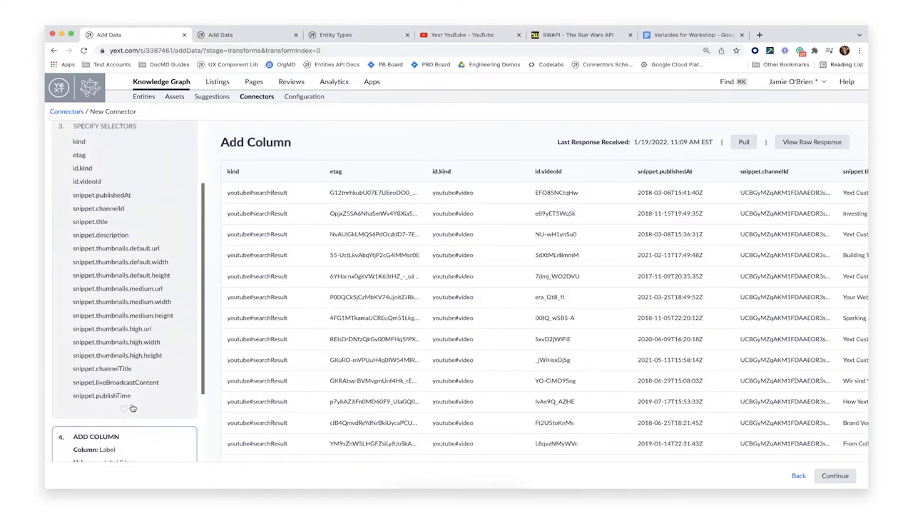
scroll(132, 428, down, 5)
Go to Map Data and choose Video as the entity type
click(132, 432)
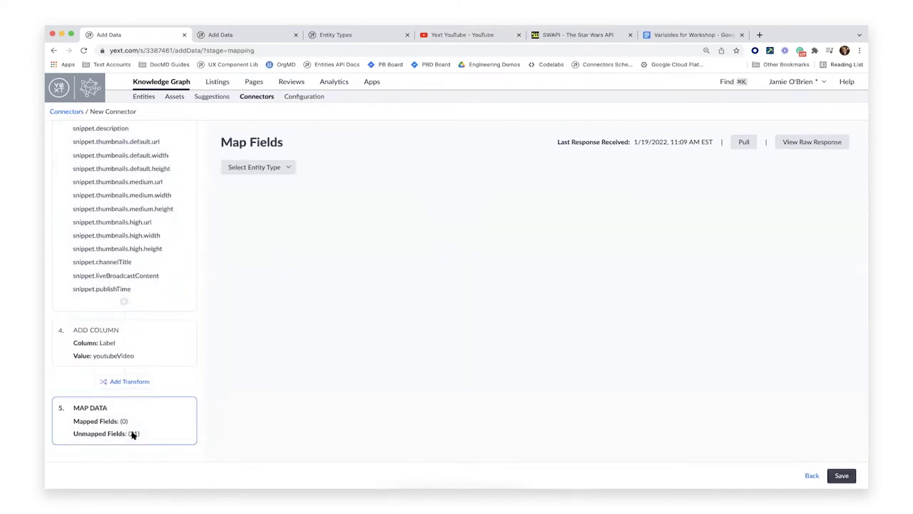
scroll(133, 271, up, 5)
scroll(125, 214, down, 5)
click(264, 172)
scroll(264, 216, down, 5)
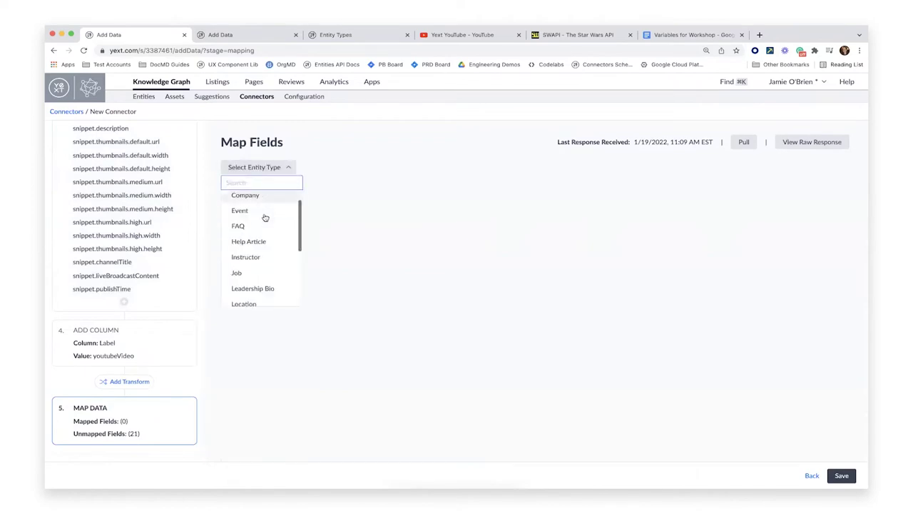
click(260, 296)
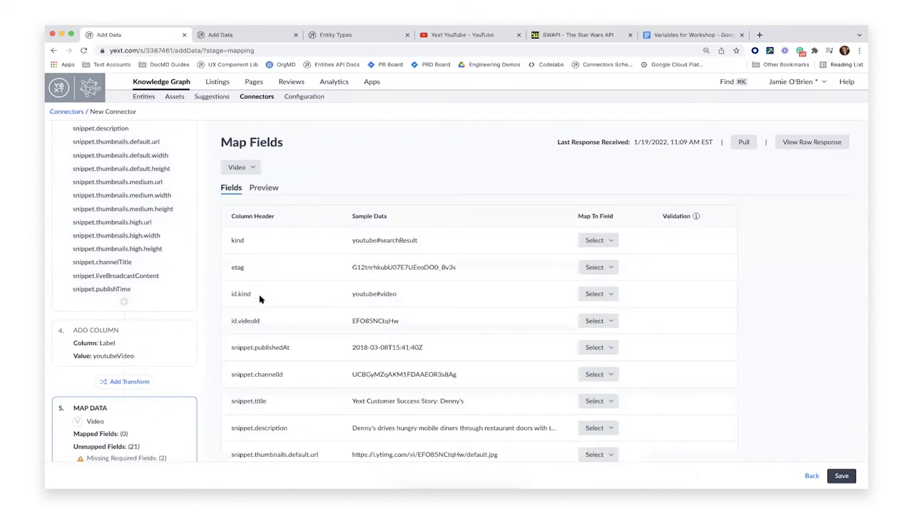
scroll(397, 215, down, 2)
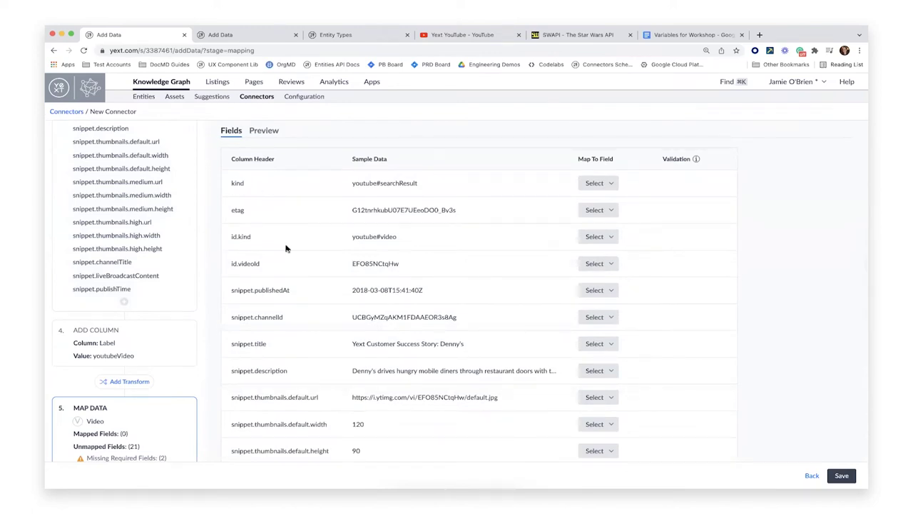
scroll(285, 248, down, 1)
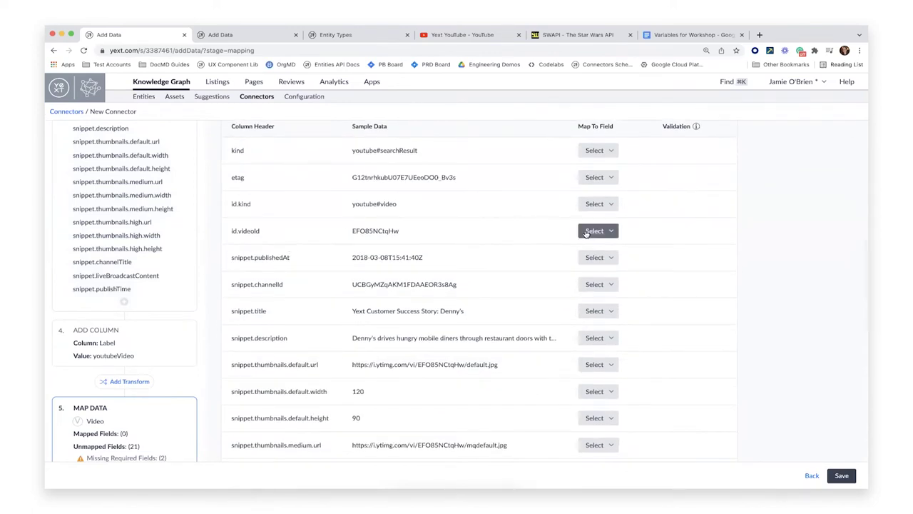
scroll(322, 306, down, 1)
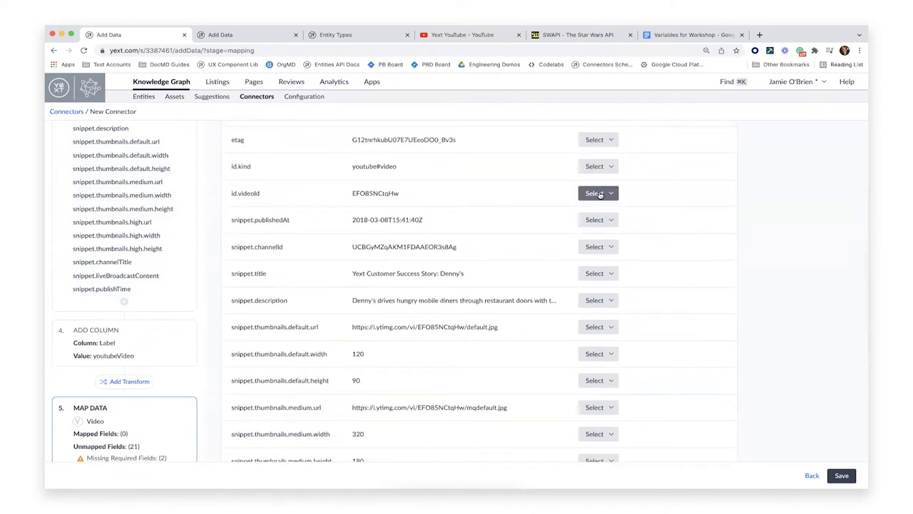
Map the id.videoId column to Entity ID
click(599, 194)
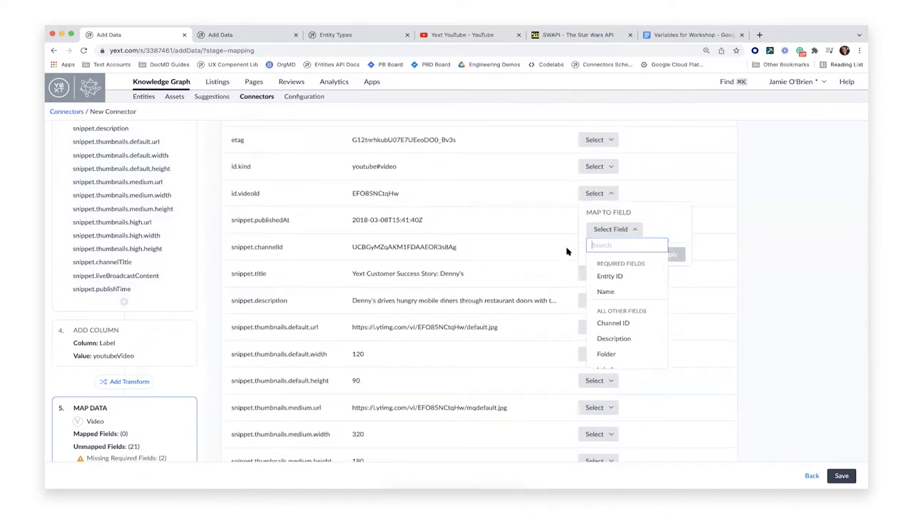
click(648, 277)
click(670, 255)
scroll(427, 313, down, 6)
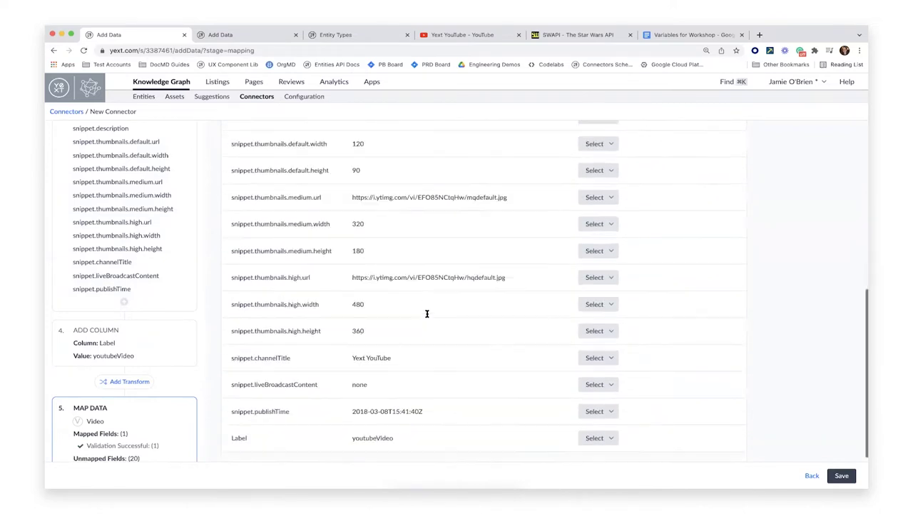
scroll(430, 338, up, 2)
scroll(440, 304, up, 3)
Map snippet.title to Name and snippet.description to Description, then review the mappings
click(598, 220)
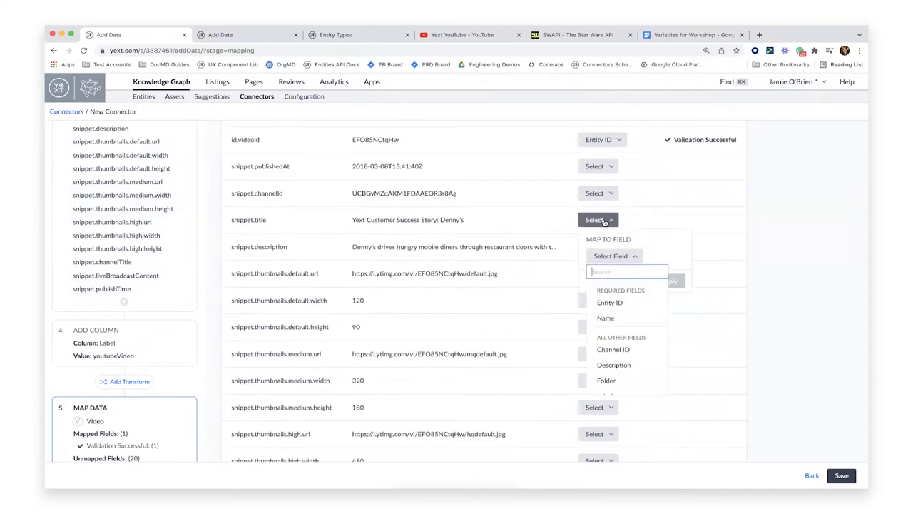
click(618, 318)
click(672, 281)
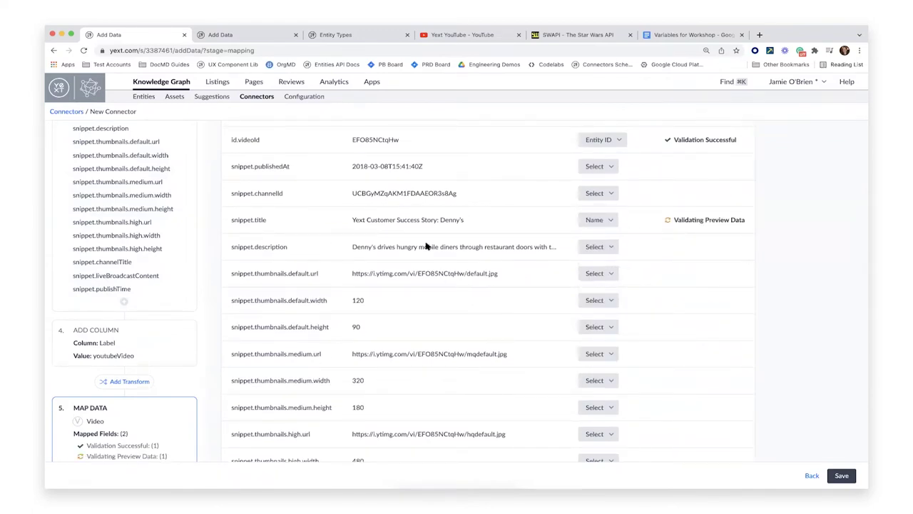
click(597, 246)
click(615, 376)
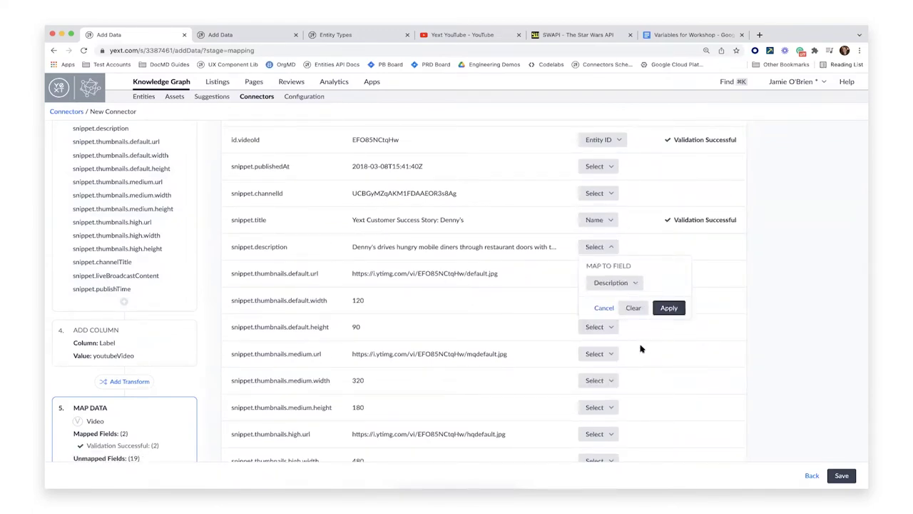
click(668, 307)
scroll(612, 323, down, 2)
scroll(611, 323, down, 3)
scroll(435, 332, up, 6)
scroll(435, 333, up, 3)
scroll(436, 333, down, 1)
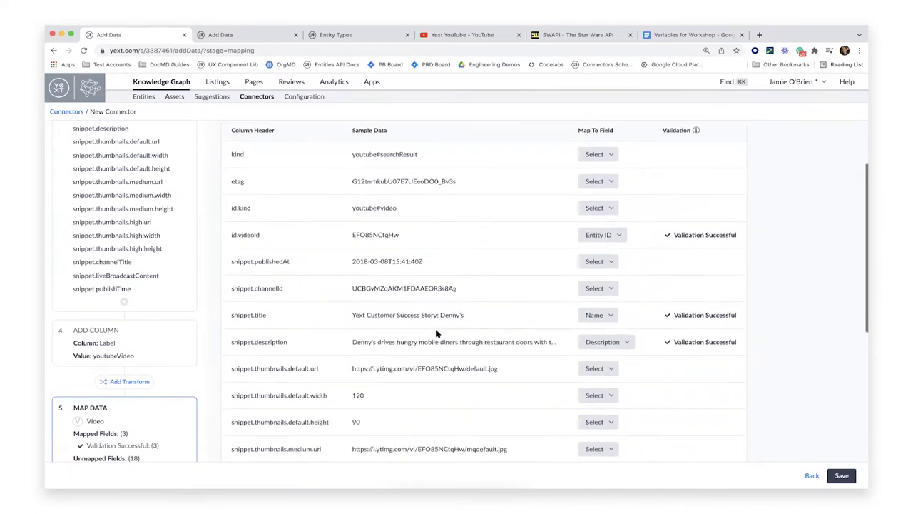
scroll(456, 324, up, 2)
scroll(373, 321, down, 10)
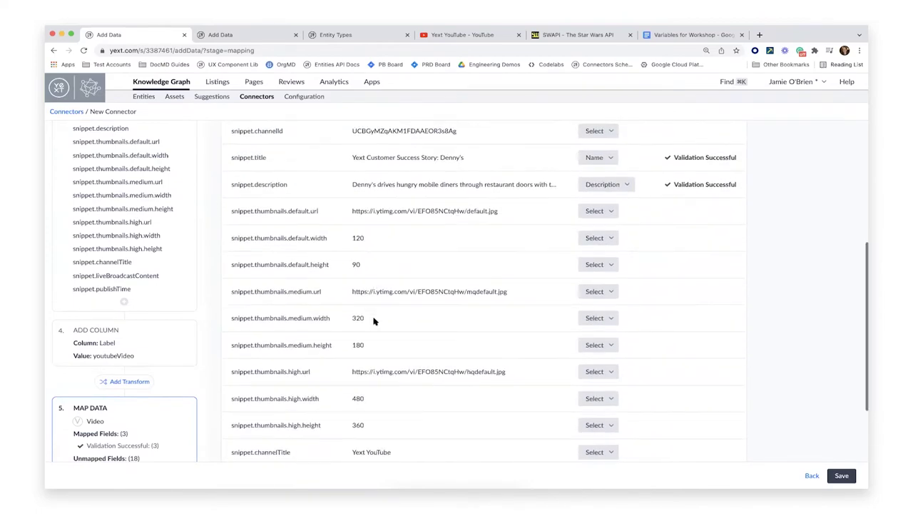
scroll(344, 279, up, 10)
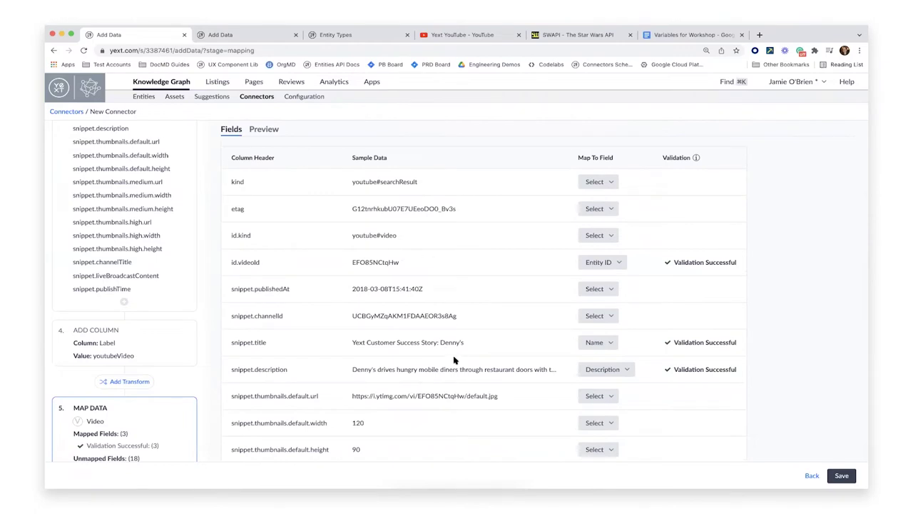
scroll(358, 318, down, 1)
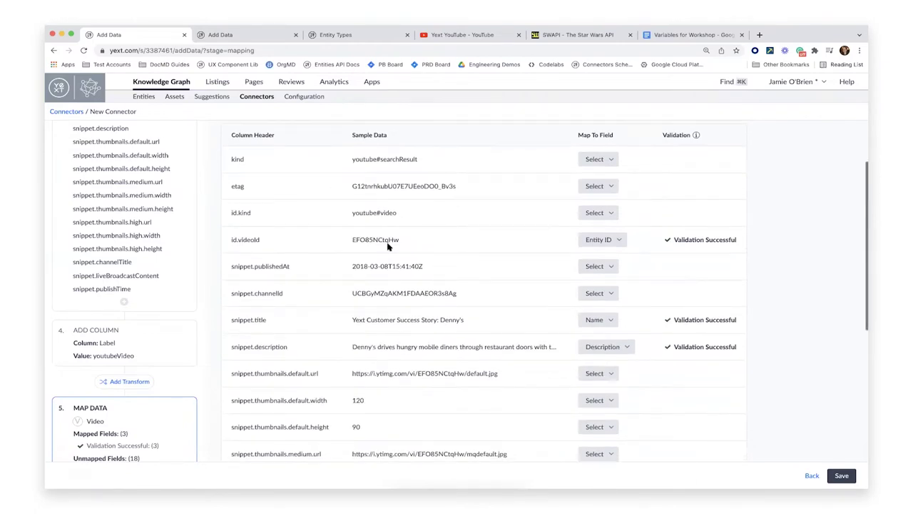
scroll(674, 293, down, 2)
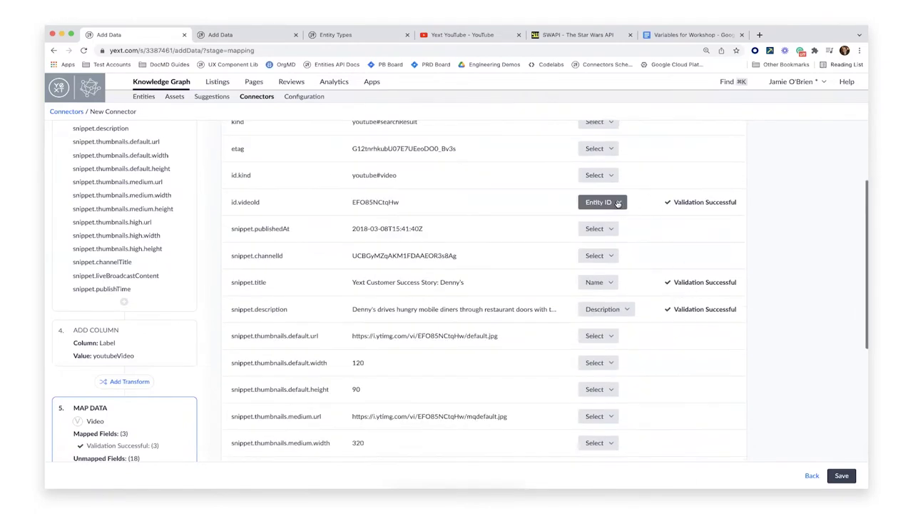
Enter 'YouTube Connector Webinar' as the connector name in the Save Connector dialog
click(841, 478)
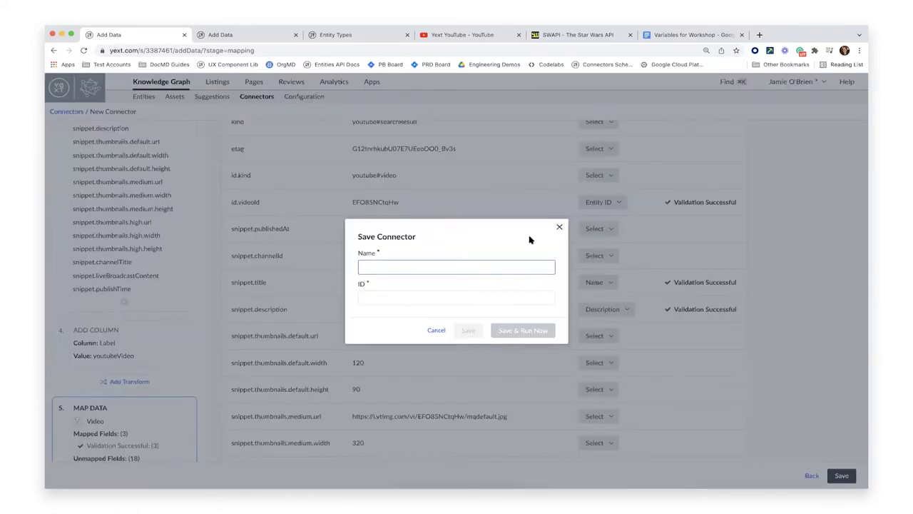
text(YouTube)
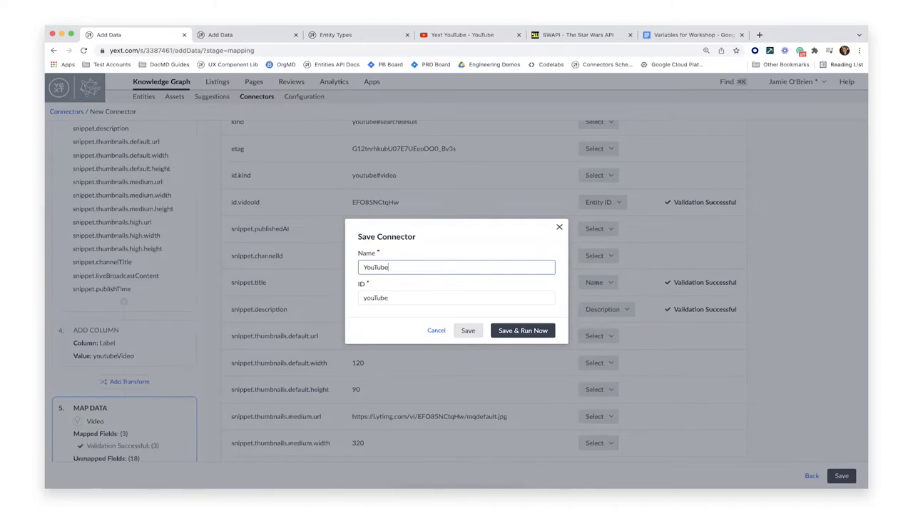
text( Connector - Webinar)
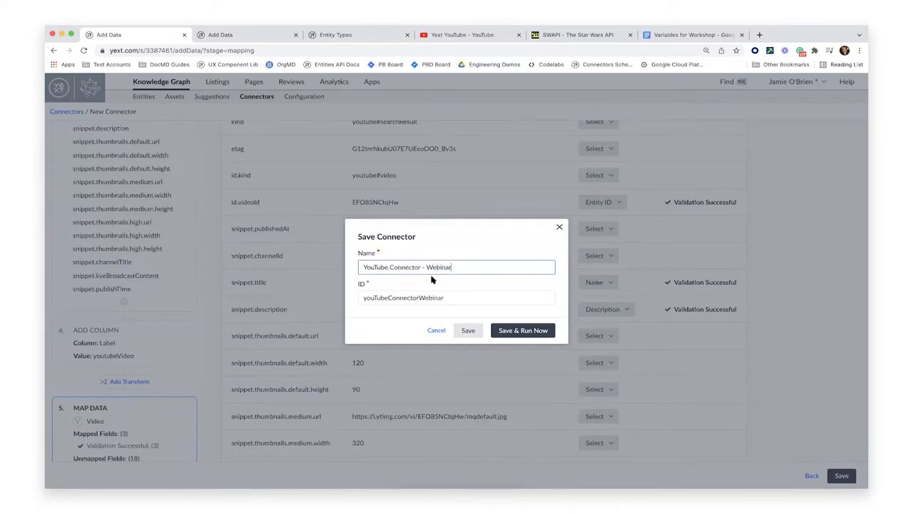
click(426, 266)
key(BackSpace)
key(BackSpace)
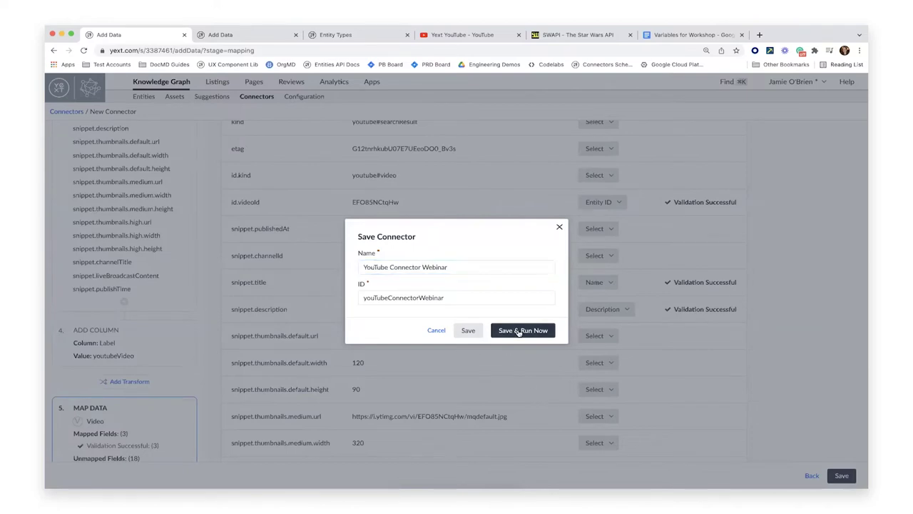